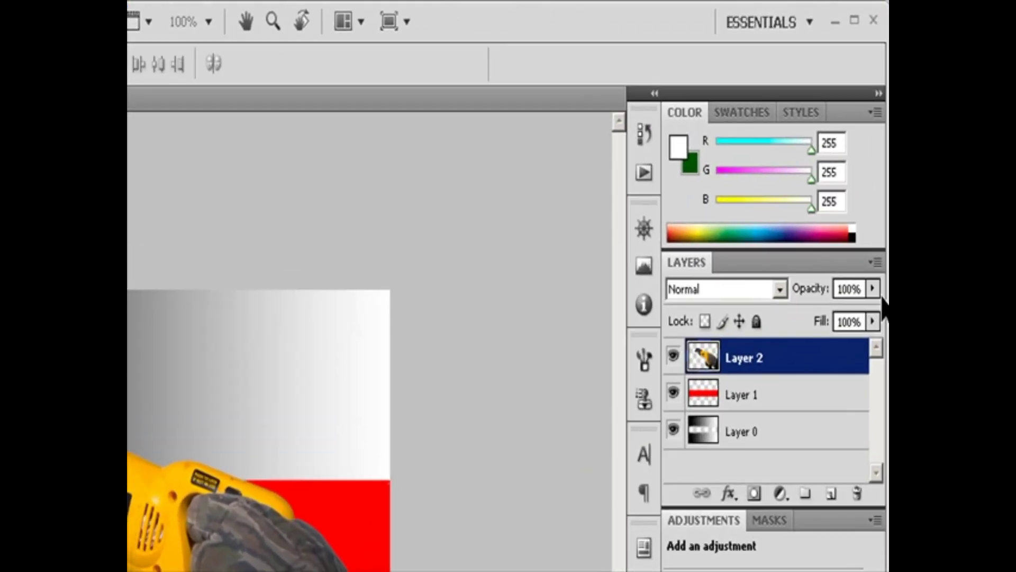
# Step: Lower the opacity of Layer 2 so the saw turns semi-transparent, and set Layer 1's opacity to 20%
pyautogui.click(874, 289)
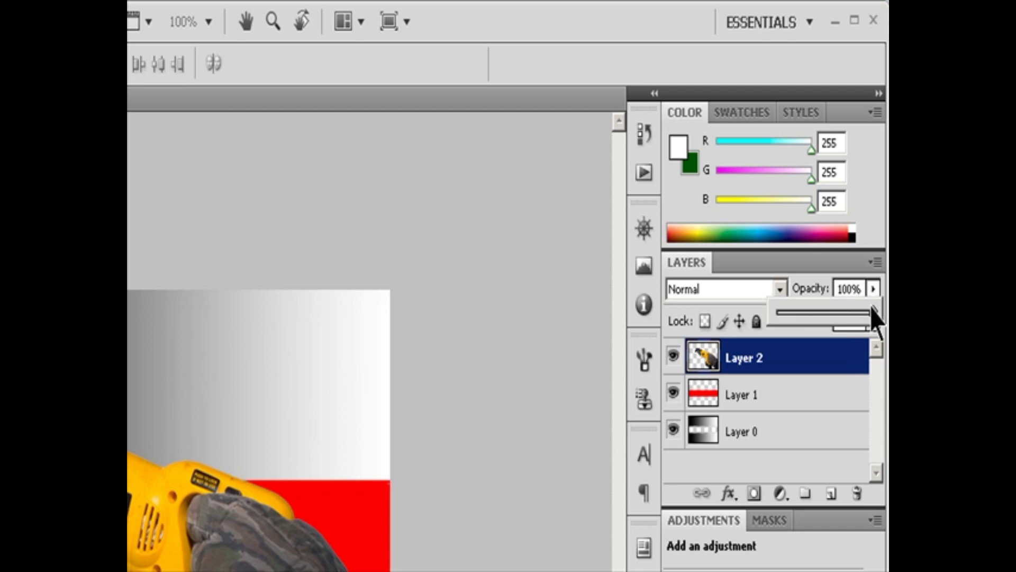
pyautogui.moveTo(873, 315); pyautogui.dragTo(831, 314)
pyautogui.click(743, 401)
pyautogui.click(873, 288)
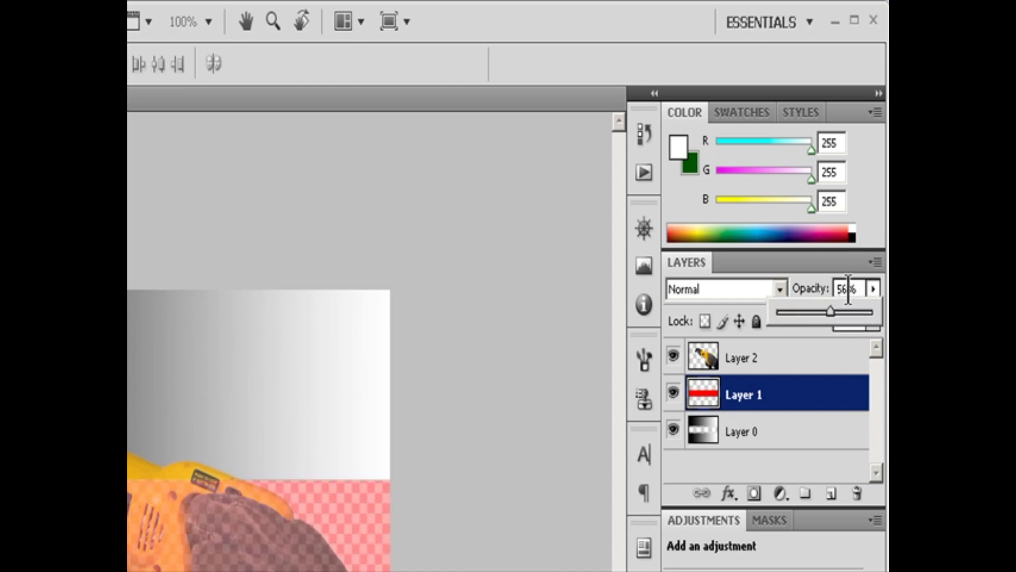
pyautogui.click(780, 289)
pyautogui.write('10')
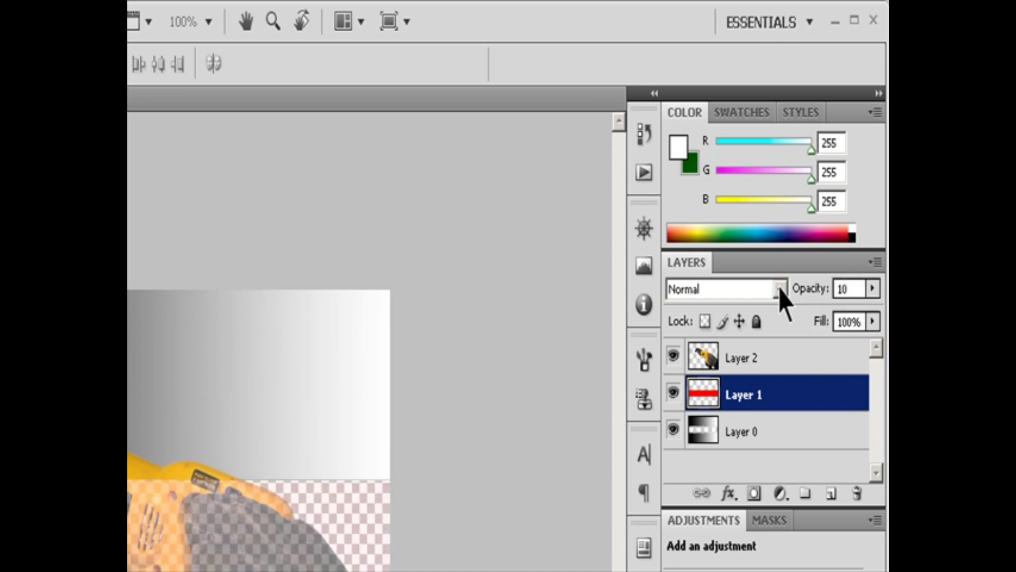
pyautogui.press('BackSpace')
pyautogui.press('BackSpace')
pyautogui.write('20')
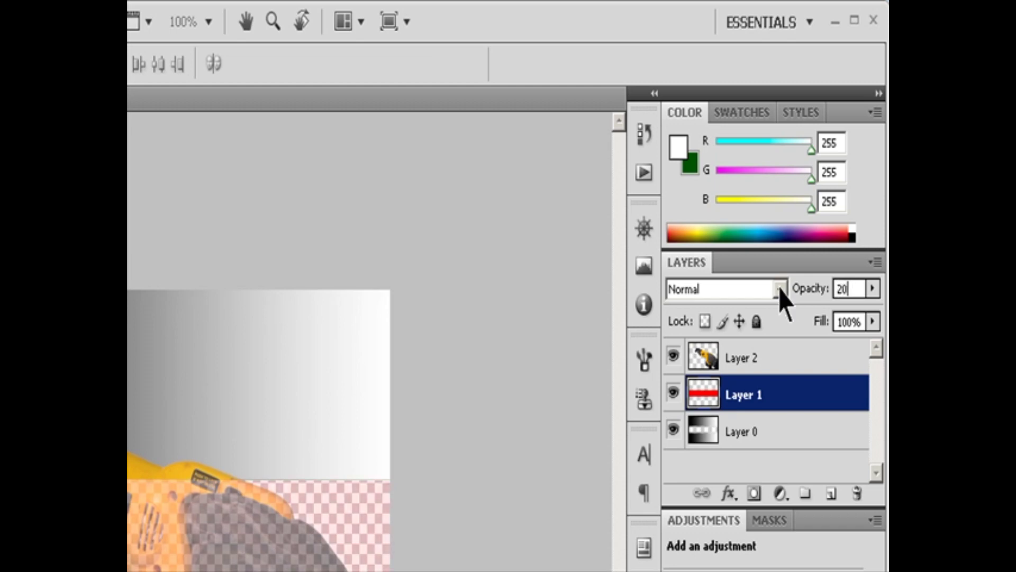
# Step: Select Layer 0, try its opacity at 74%, and restore it to 100%
pyautogui.click(747, 430)
pyautogui.click(873, 288)
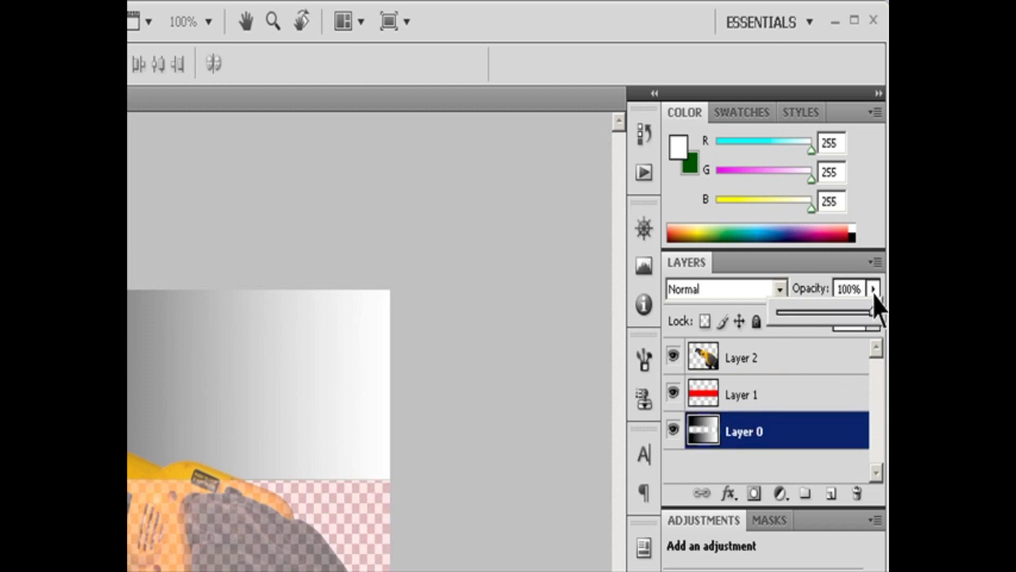
pyautogui.click(849, 313)
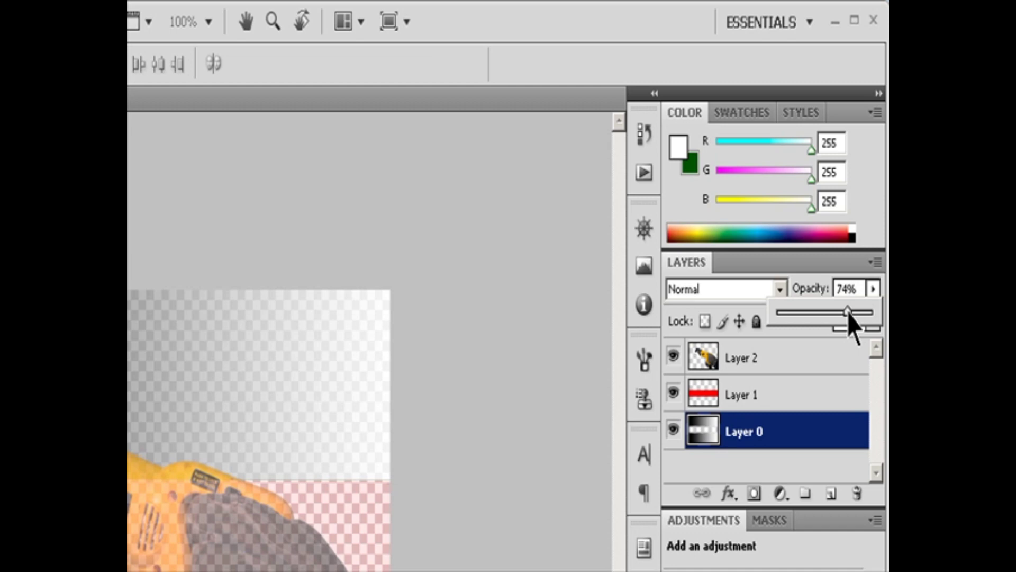
pyautogui.moveTo(848, 314); pyautogui.dragTo(874, 312)
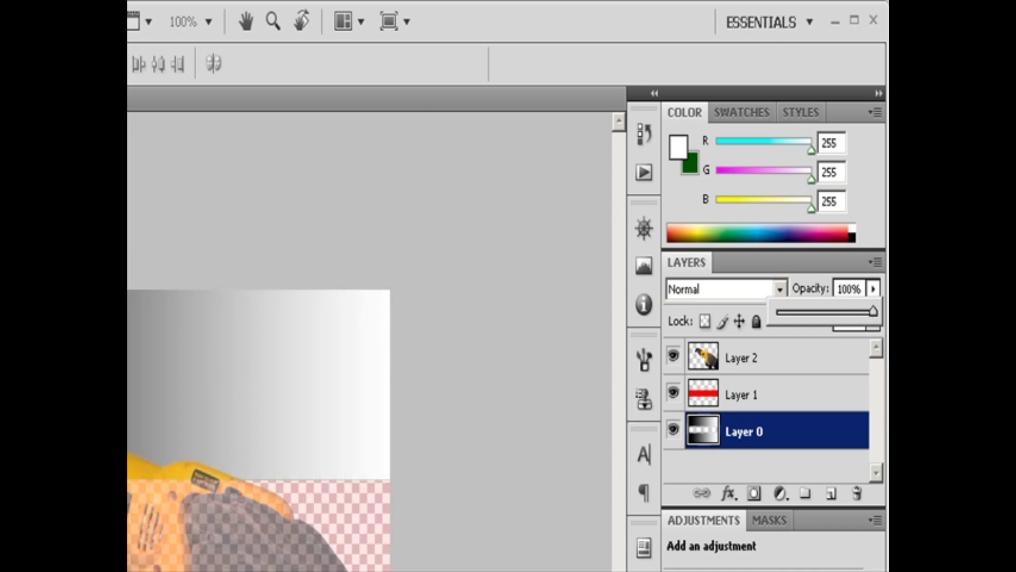
pyautogui.click(485, 369)
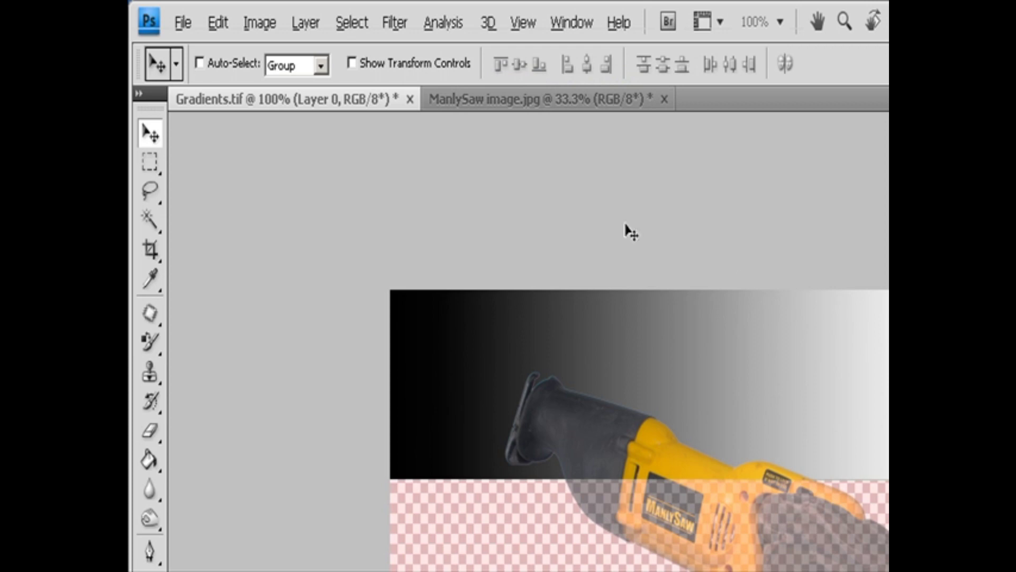
# Step: Set Layer 0's opacity to 67% in its Layer Style blending options and apply it
pyautogui.click(307, 24)
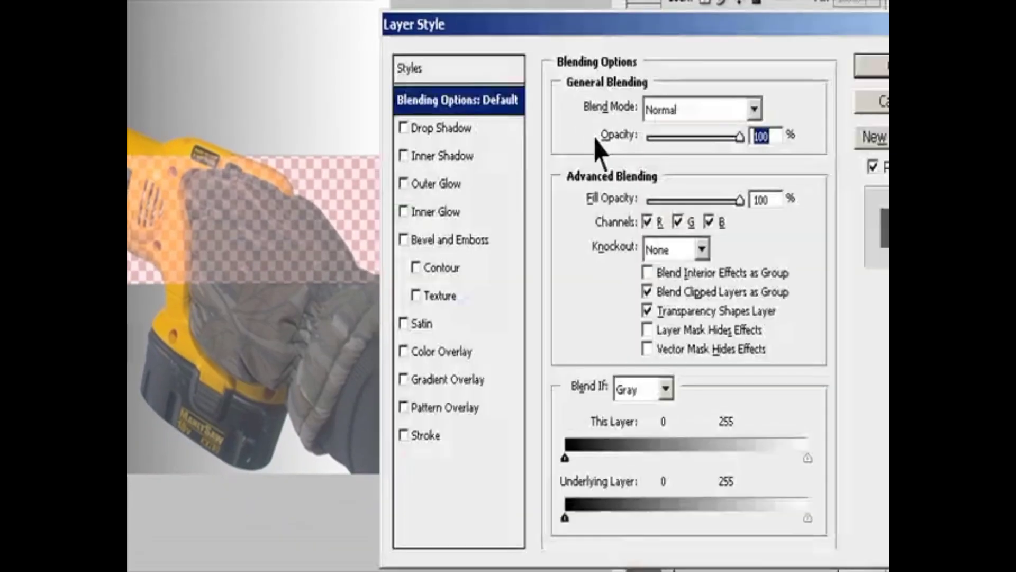
pyautogui.moveTo(775, 136); pyautogui.dragTo(500, 167)
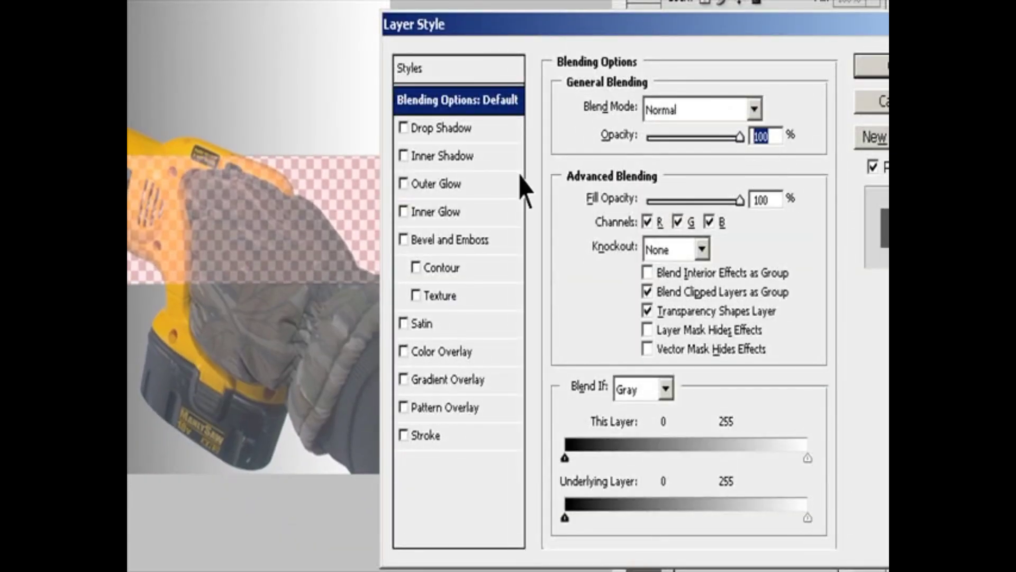
pyautogui.write('67')
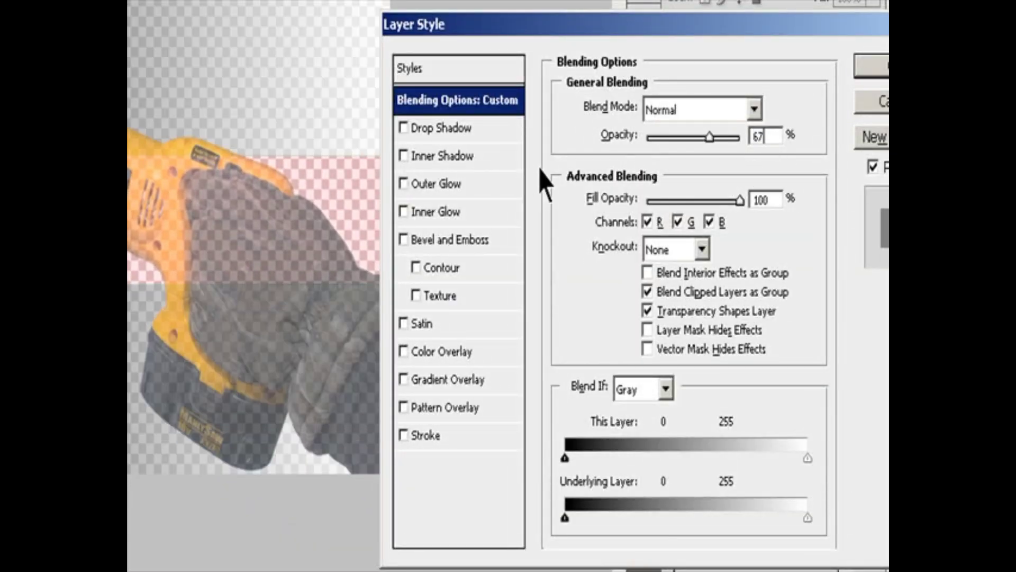
pyautogui.press('Return')
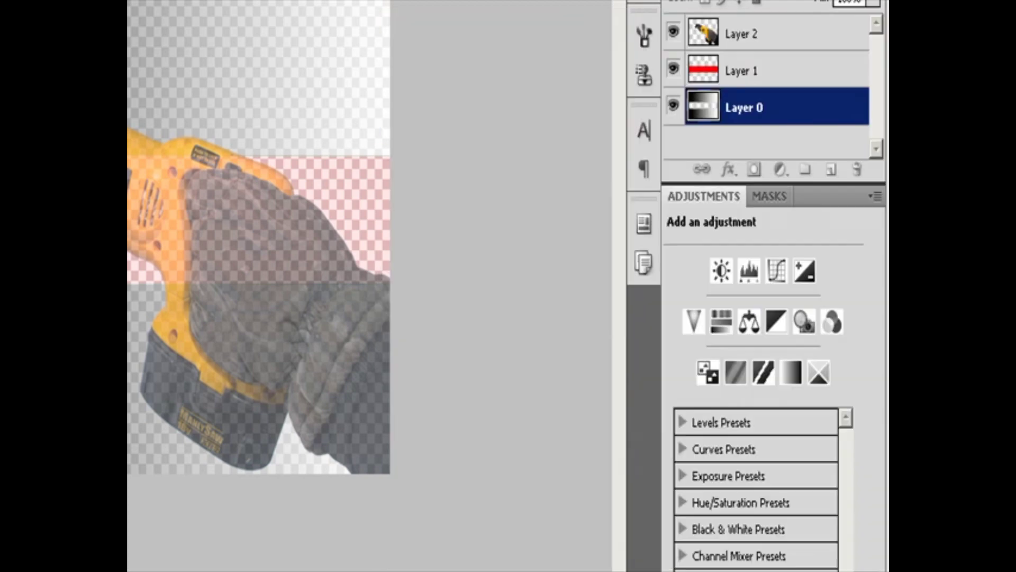
pyautogui.click(740, 45)
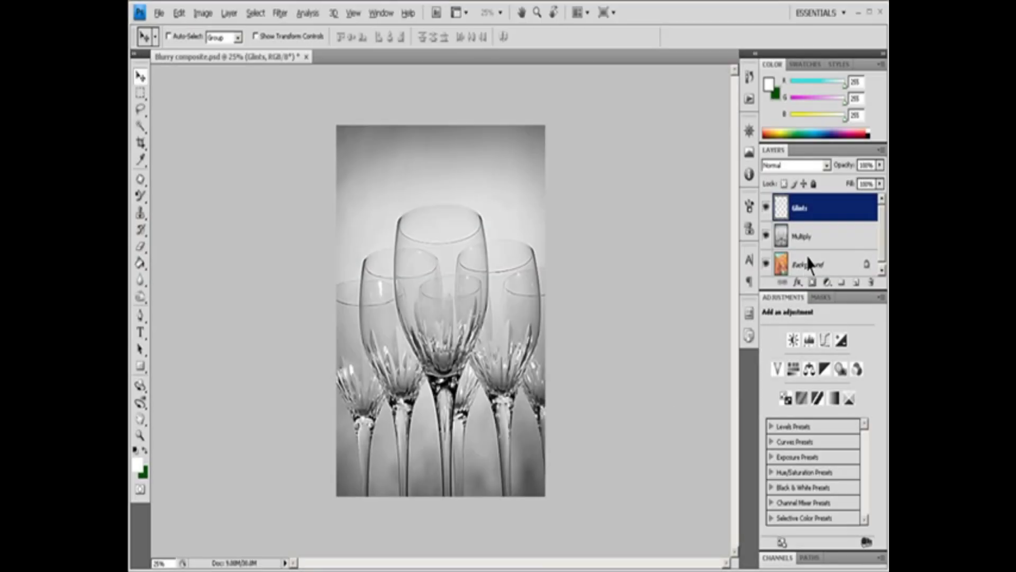
# Step: Change the blend mode of the layer named Multiply to Multiply through its Layer Style blending options
pyautogui.click(802, 238)
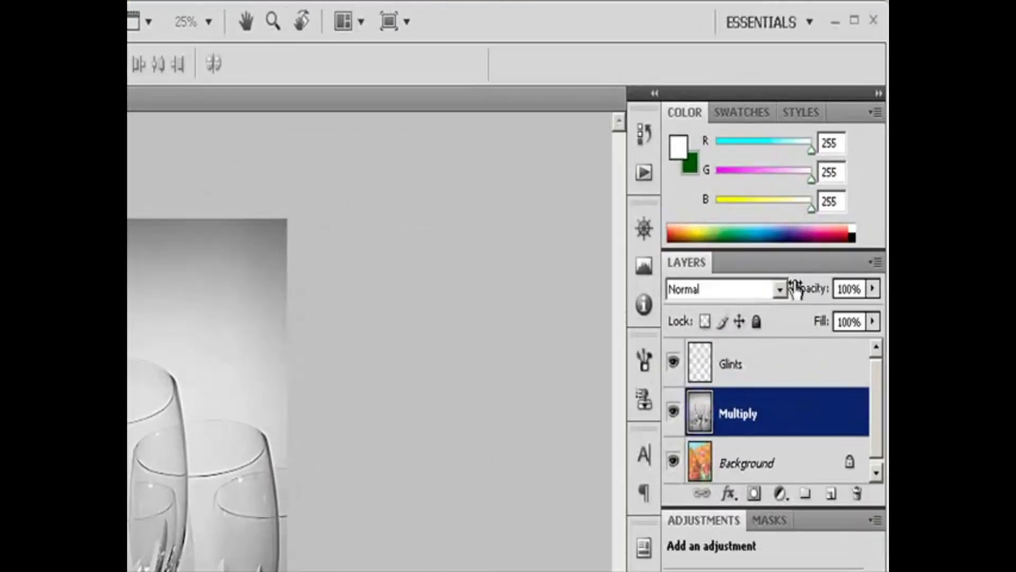
pyautogui.click(781, 290)
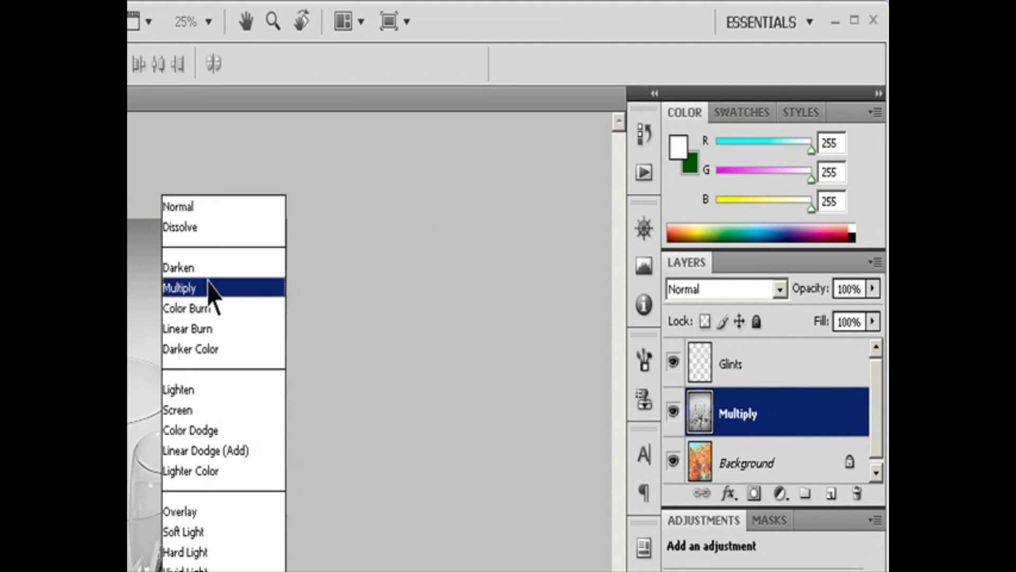
pyautogui.click(426, 307)
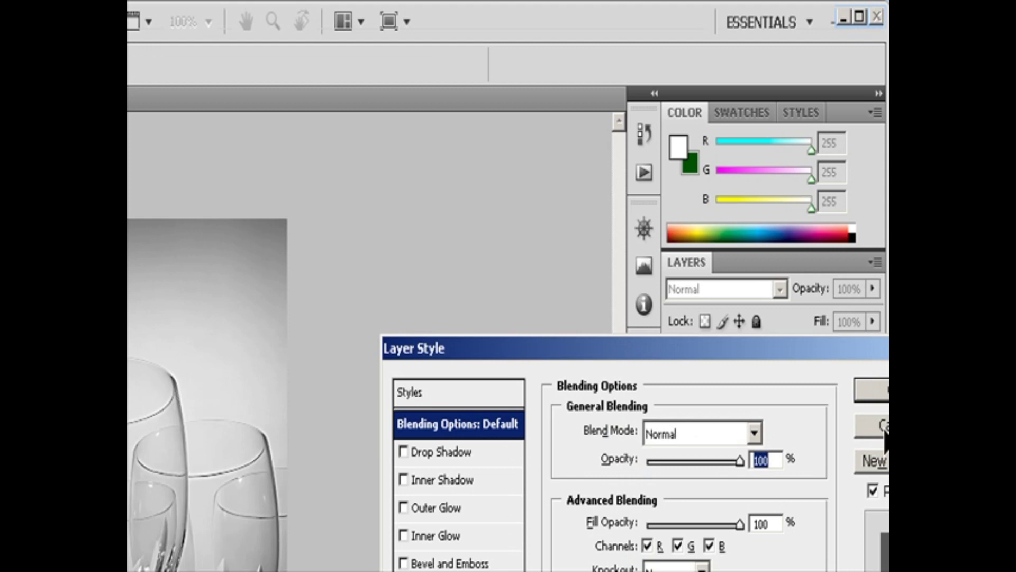
pyautogui.click(754, 433)
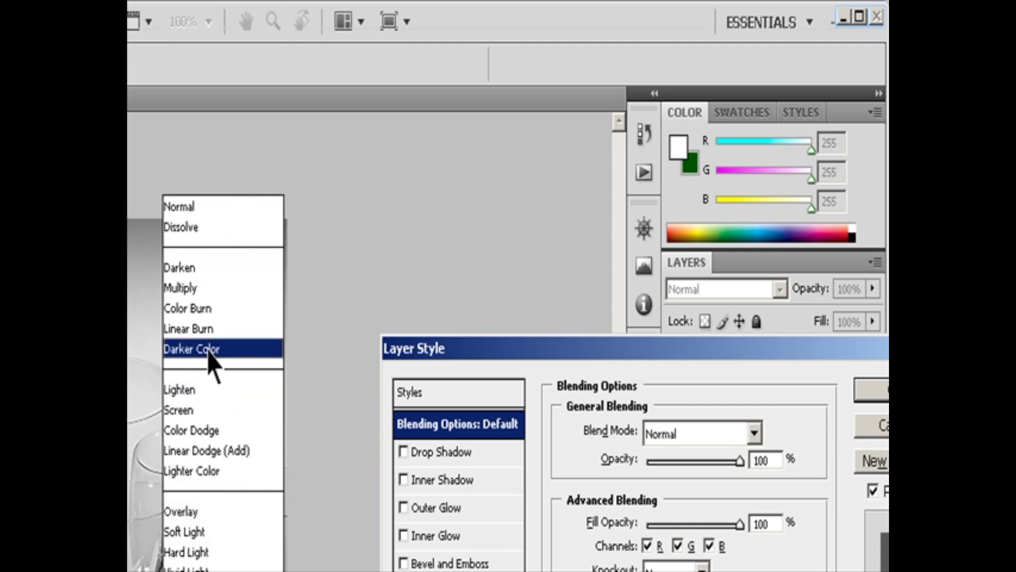
pyautogui.click(196, 288)
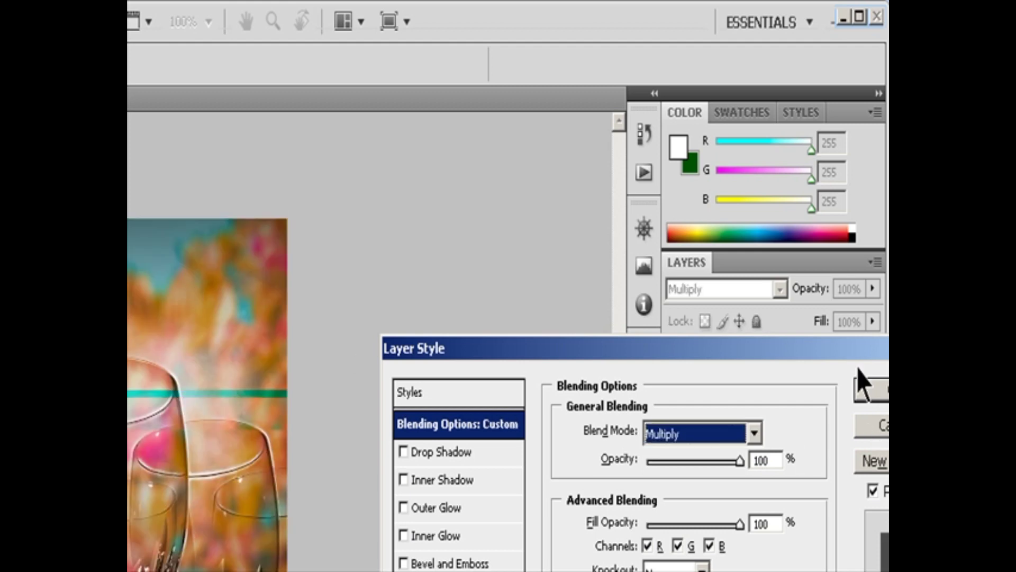
pyautogui.moveTo(846, 357); pyautogui.dragTo(749, 347)
pyautogui.click(810, 382)
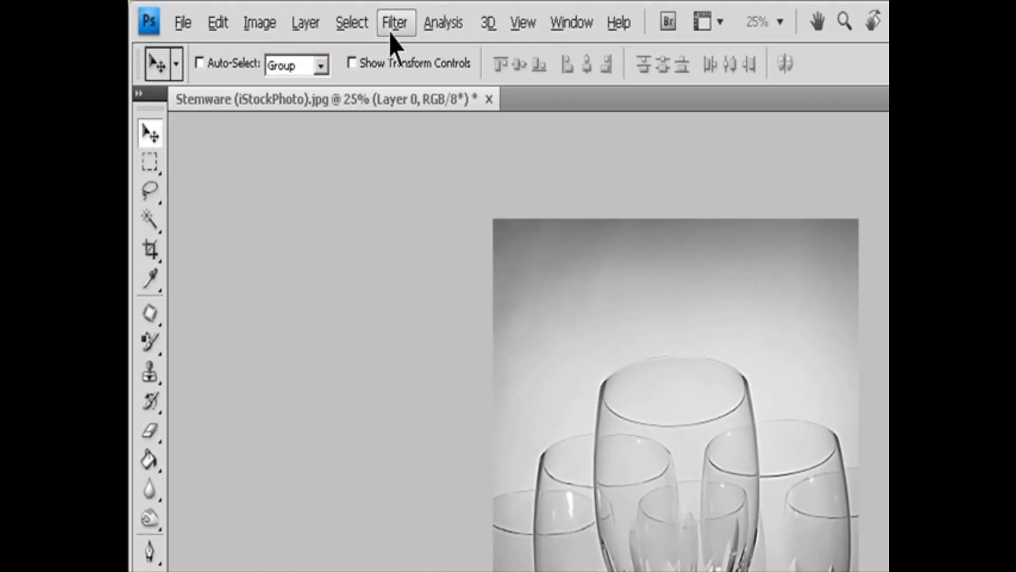
# Step: Apply the Accented Edges brush-stroke filter to the stemware image with edge width 2, edge brightness 38 and smoothness 5
pyautogui.click(279, 13)
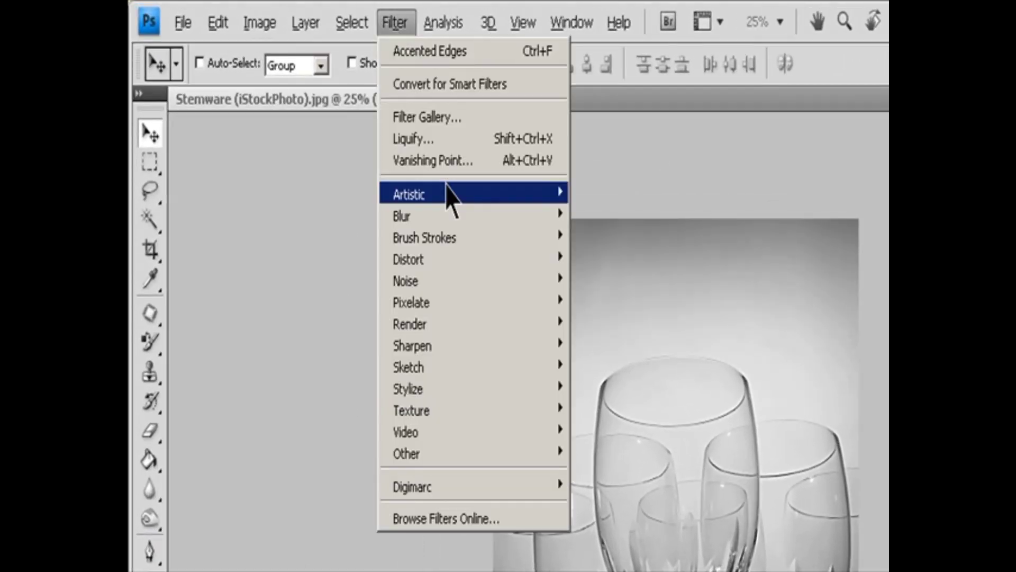
pyautogui.moveTo(424, 237)
pyautogui.click(622, 235)
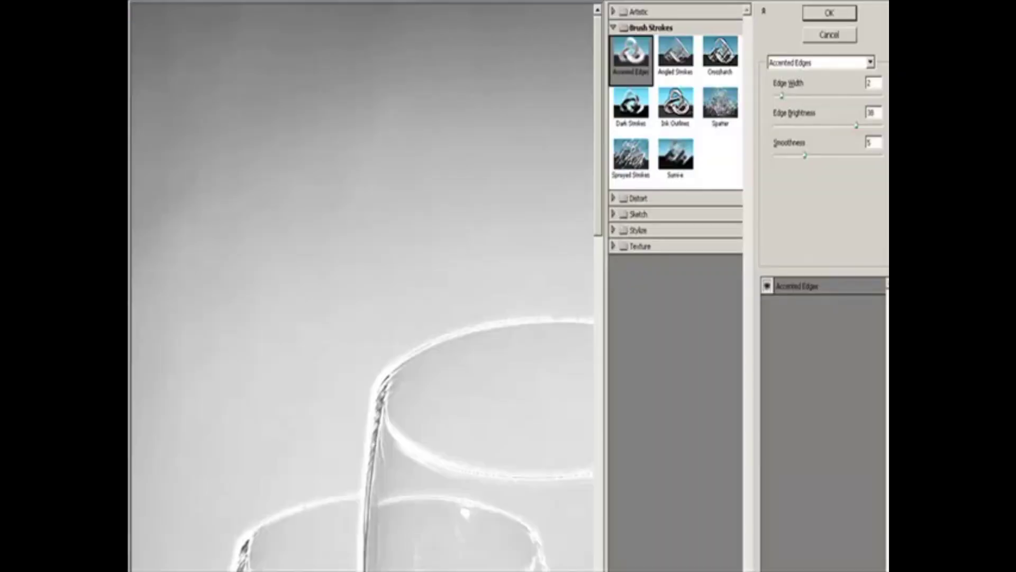
pyautogui.click(194, 571)
pyautogui.click(183, 566)
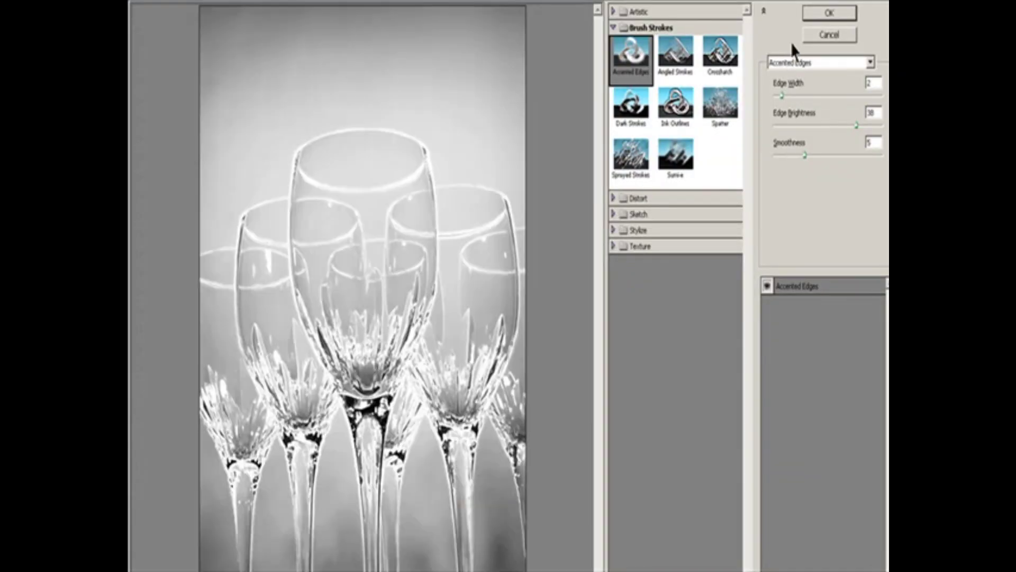
pyautogui.click(830, 12)
# Step: Fade the Accented Edges filter to 58% opacity with the Screen blend mode
pyautogui.click(215, 24)
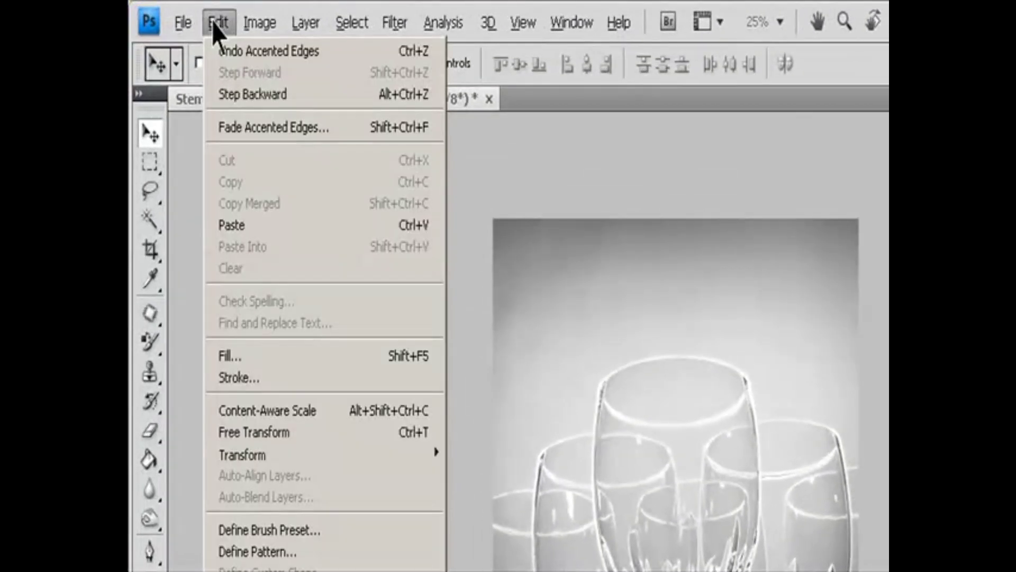
pyautogui.click(245, 134)
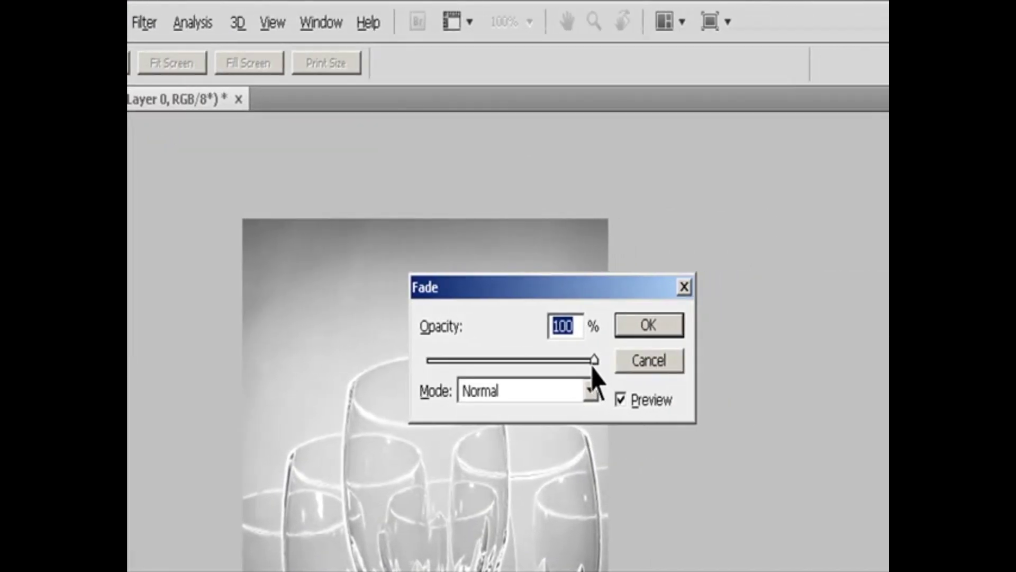
pyautogui.moveTo(592, 366); pyautogui.dragTo(551, 362)
pyautogui.moveTo(551, 364); pyautogui.dragTo(525, 362)
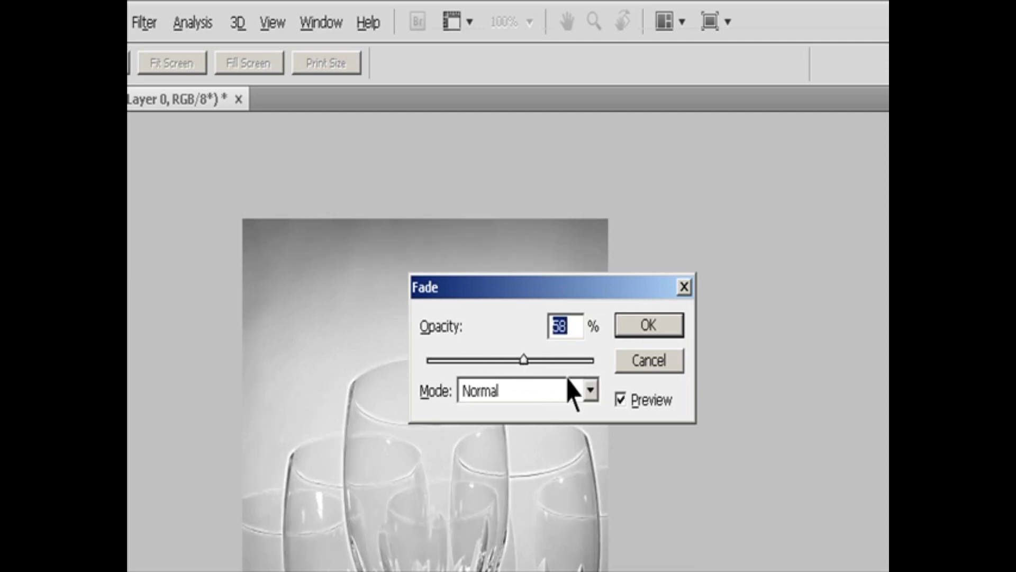
pyautogui.click(590, 392)
pyautogui.click(535, 408)
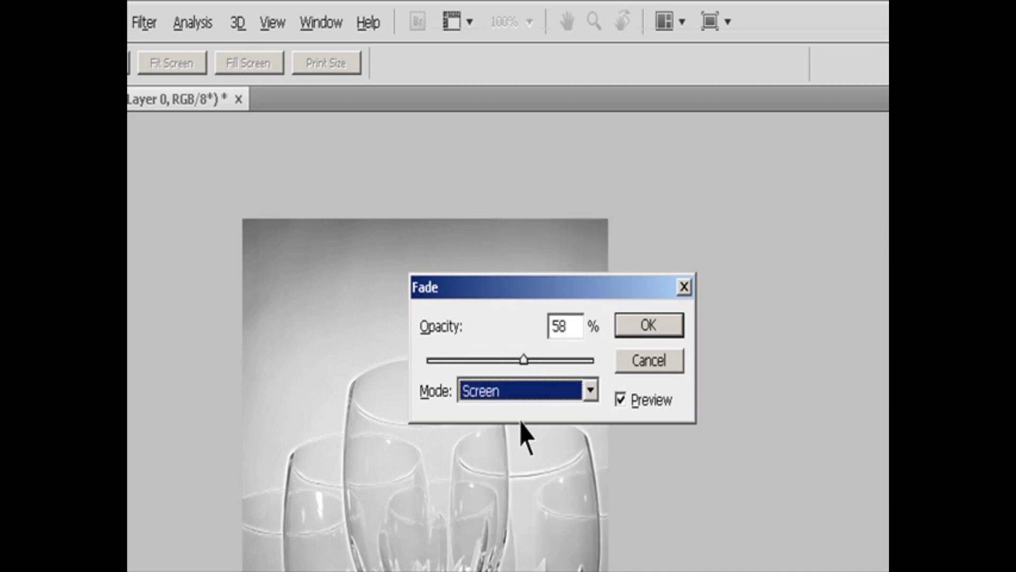
pyautogui.click(647, 326)
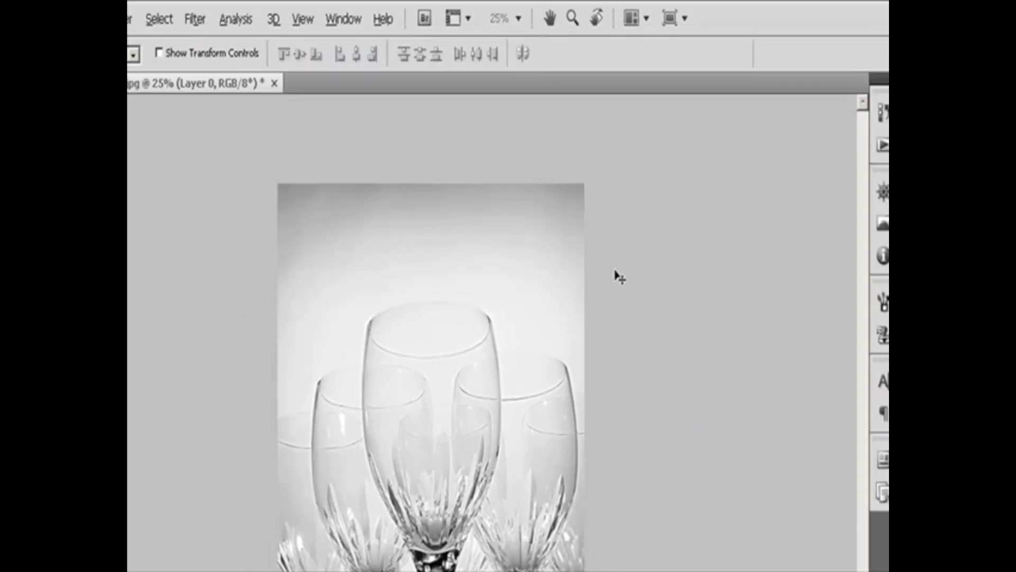